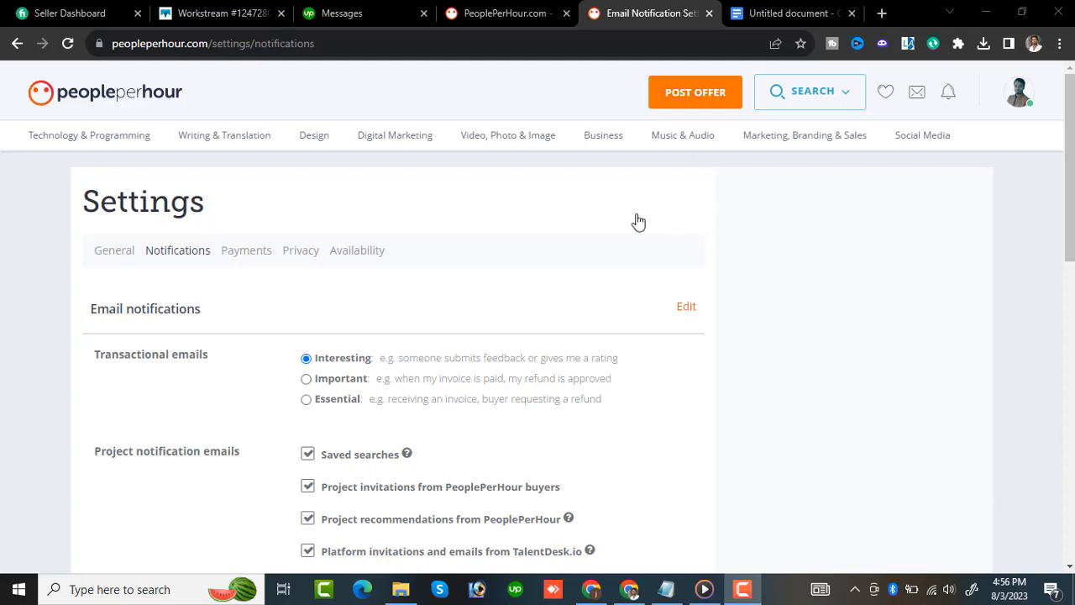
# Step: Open a new offer form and switch to the filled-in draft offer "promote your website facebook 3 milions user"
pyautogui.click(701, 107)
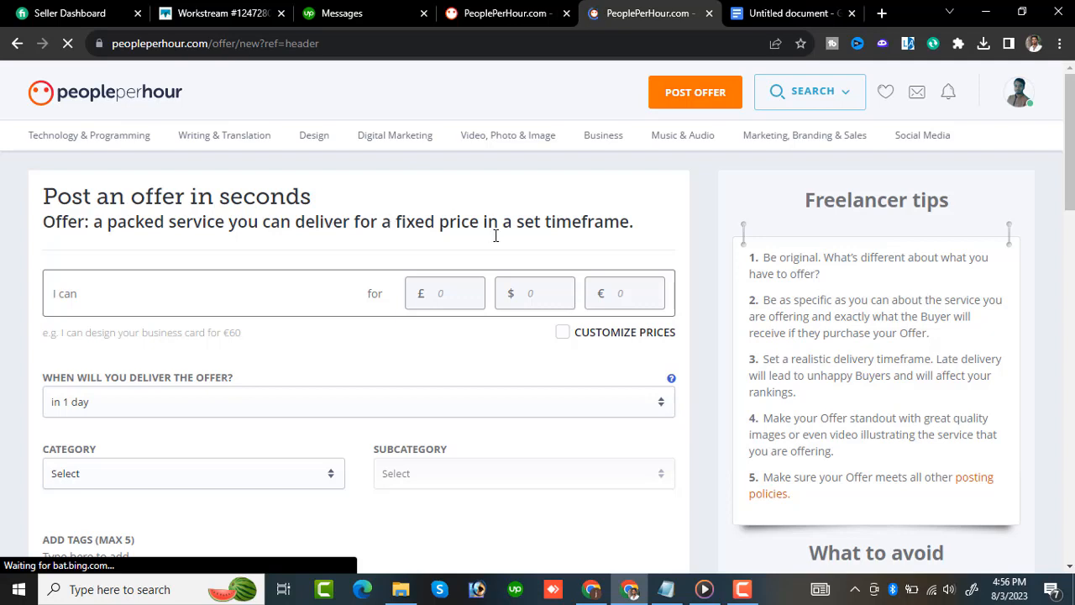
pyautogui.click(546, 11)
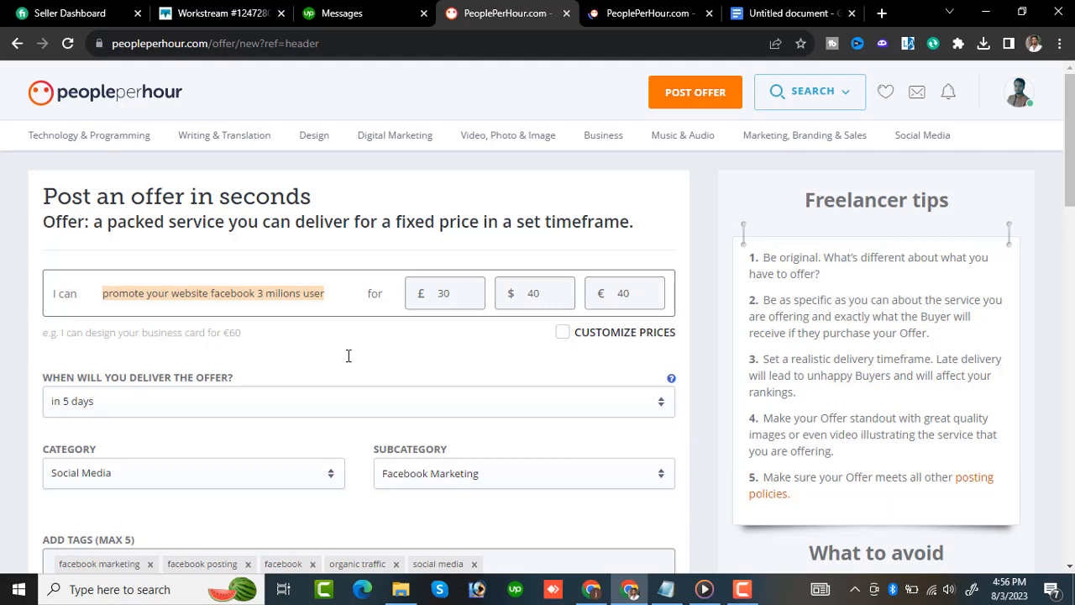
# Step: Review the draft offer's delivery time and tags, and examine the available subcategory and category options
pyautogui.scroll(-2, 349, 355)
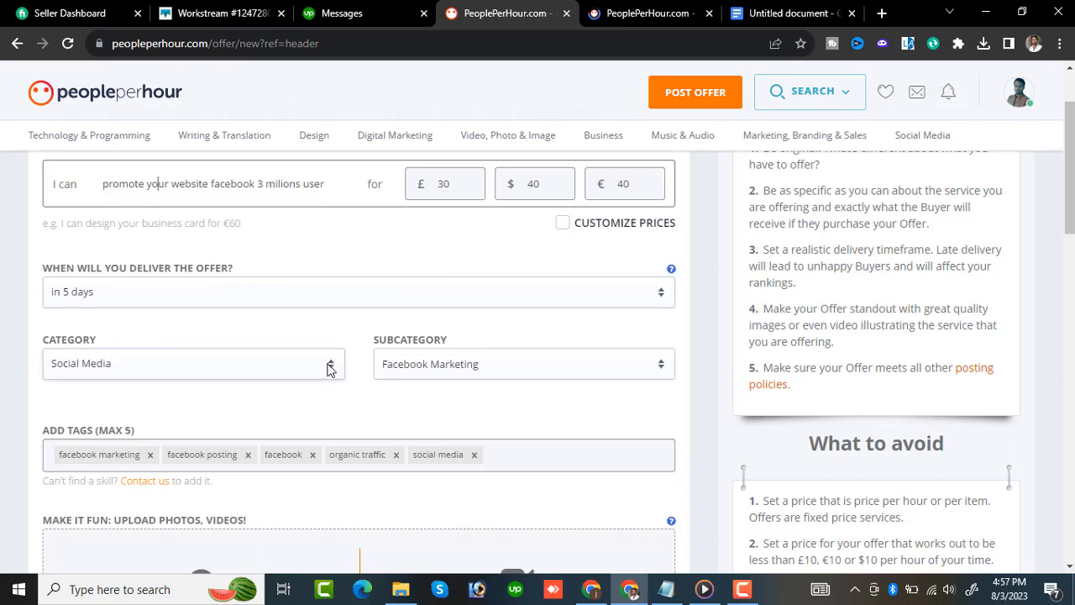
pyautogui.click(522, 368)
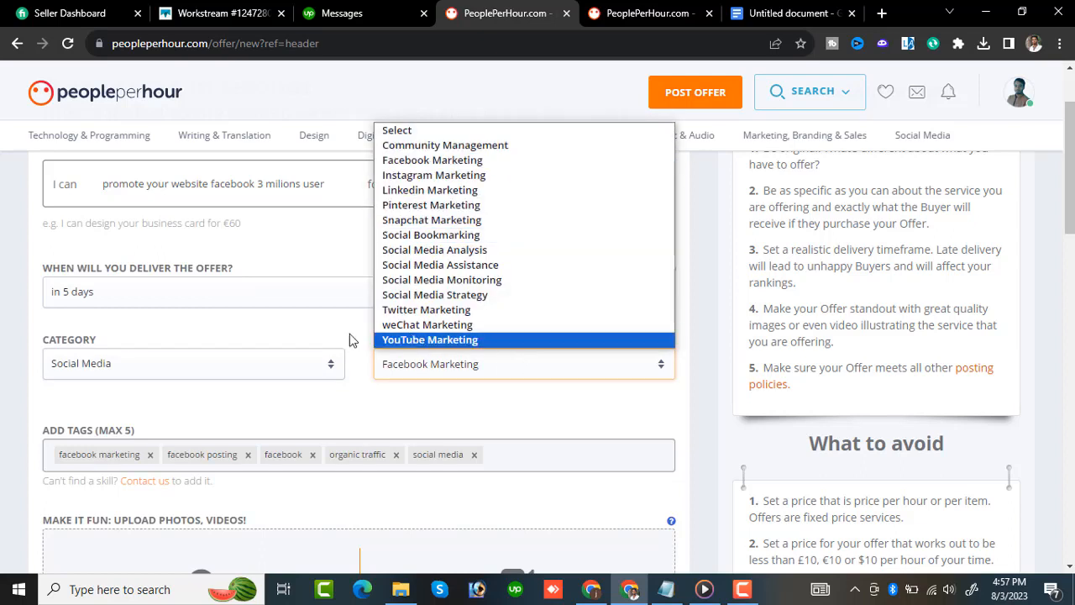
pyautogui.click(312, 367)
pyautogui.click(307, 367)
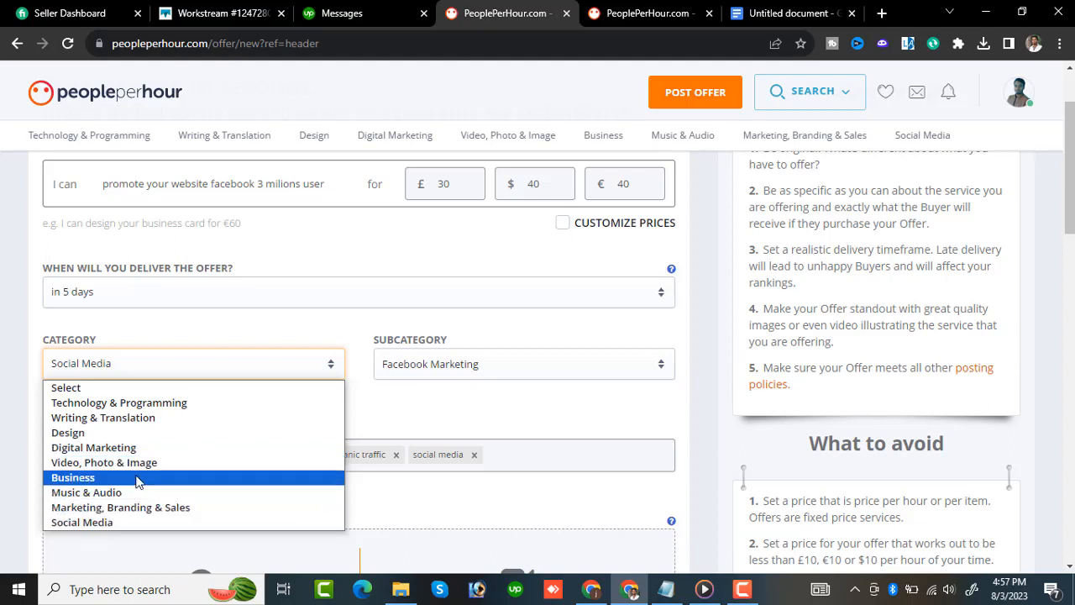
pyautogui.click(434, 331)
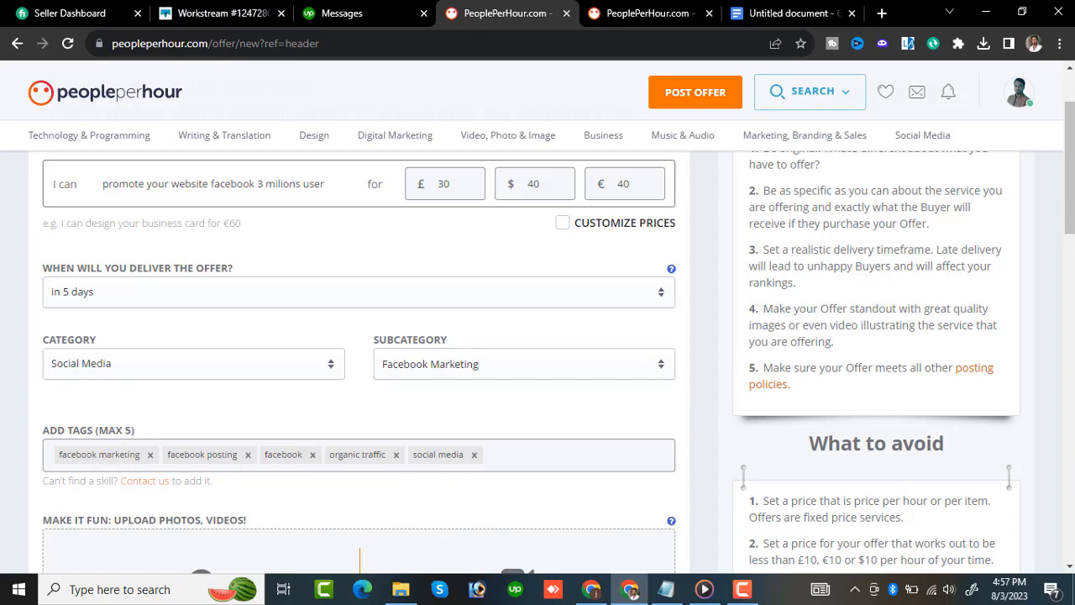
# Step: Upload the image "promote your website facebook 3 milions user.jpg" from the Downloads folder to the offer
pyautogui.scroll(-3, 1059, 277)
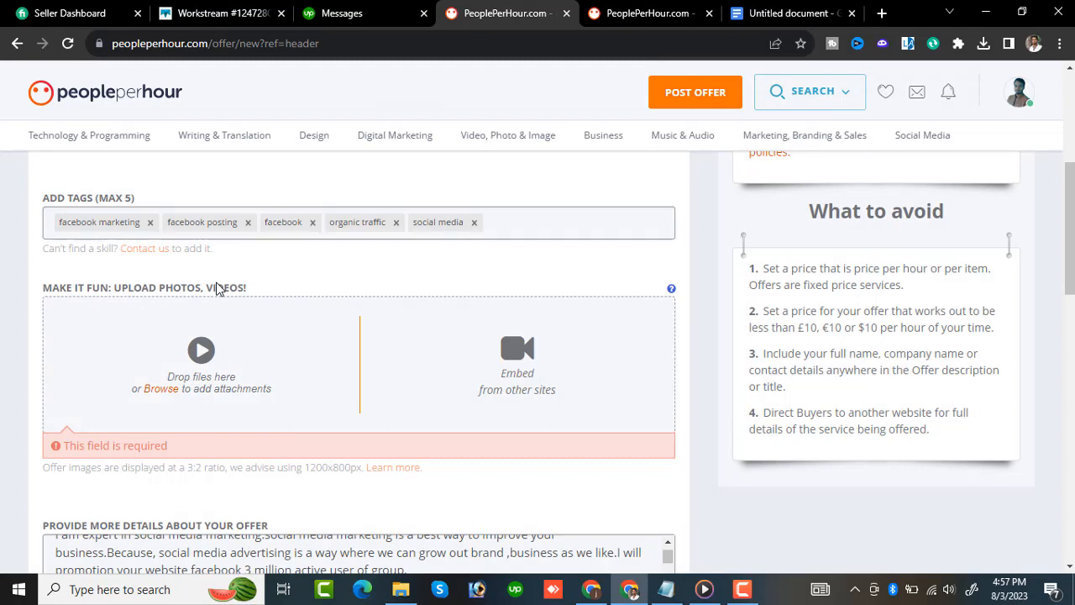
pyautogui.moveTo(607, 7)
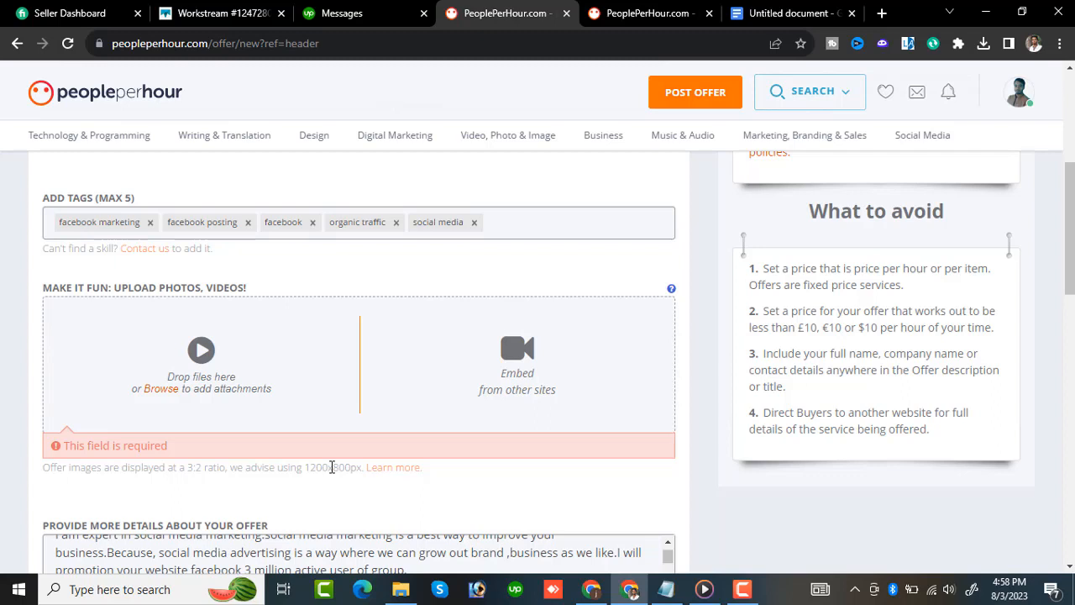
pyautogui.click(169, 388)
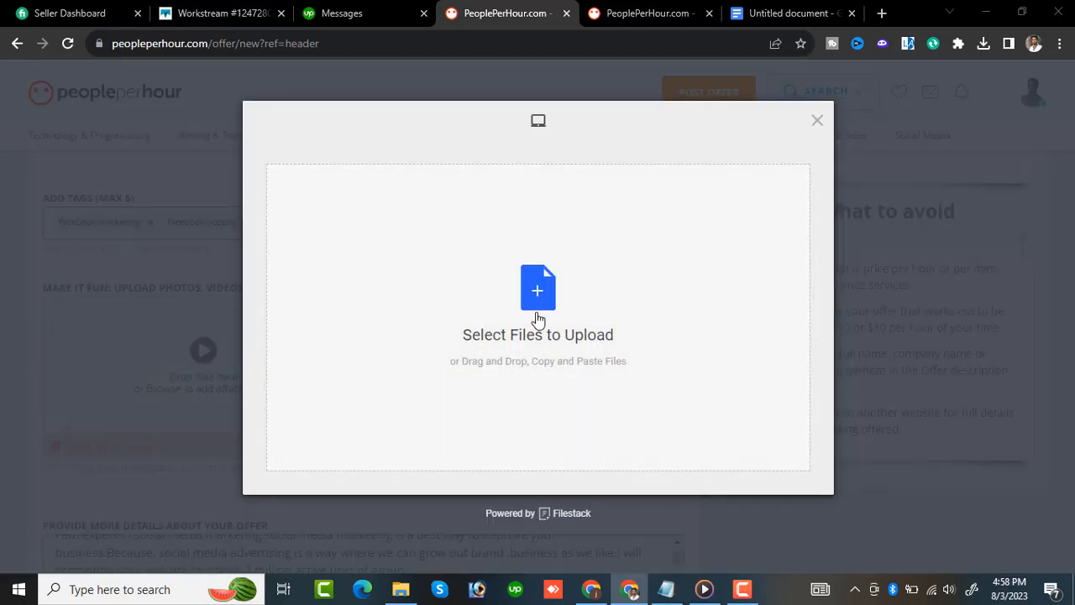
pyautogui.click(538, 319)
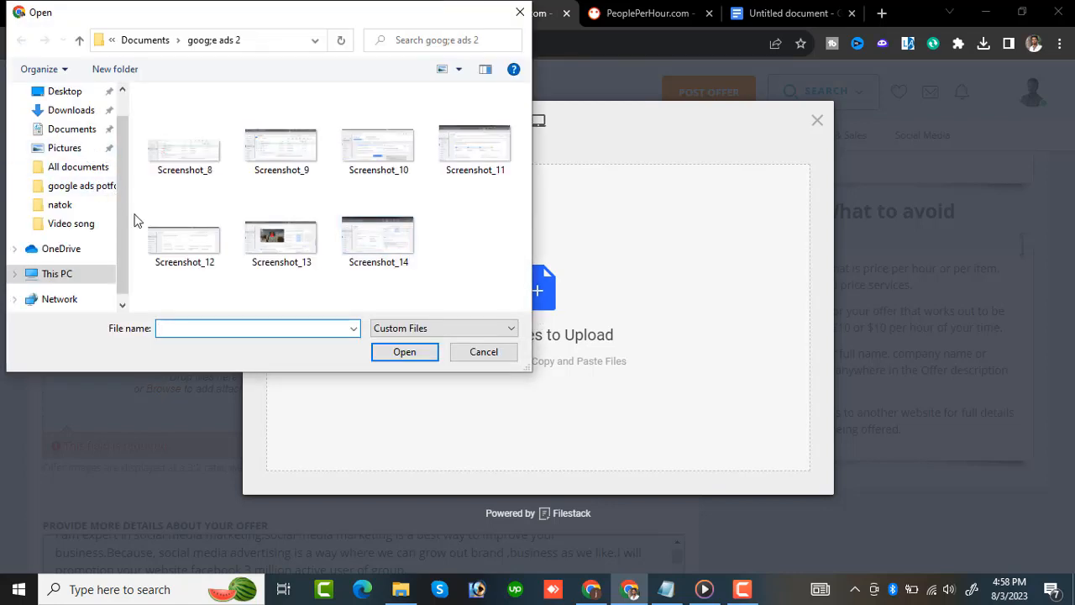
pyautogui.scroll(1, 84, 201)
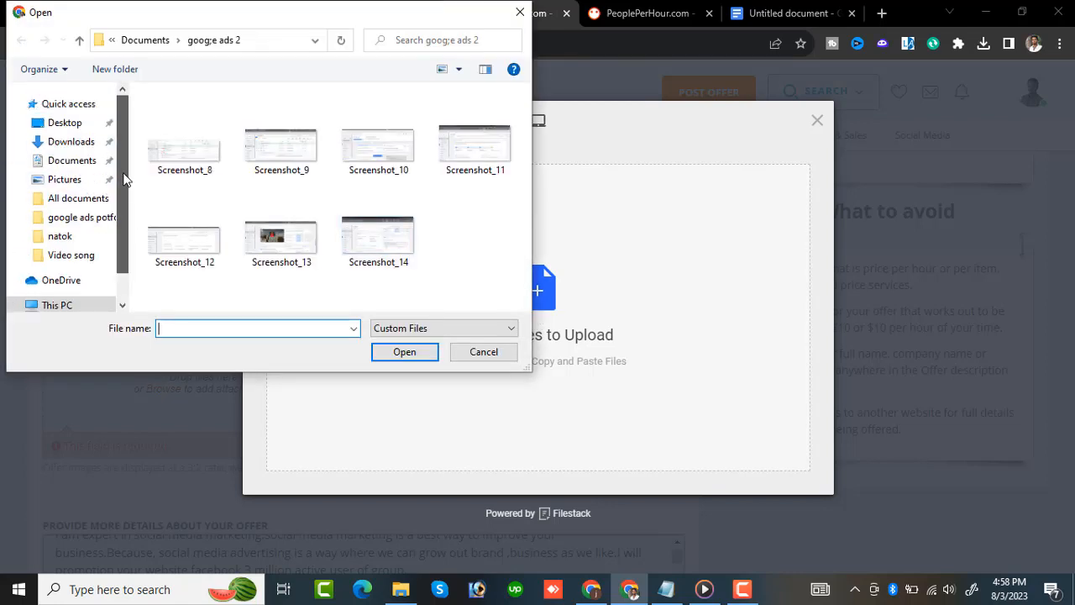
pyautogui.click(88, 145)
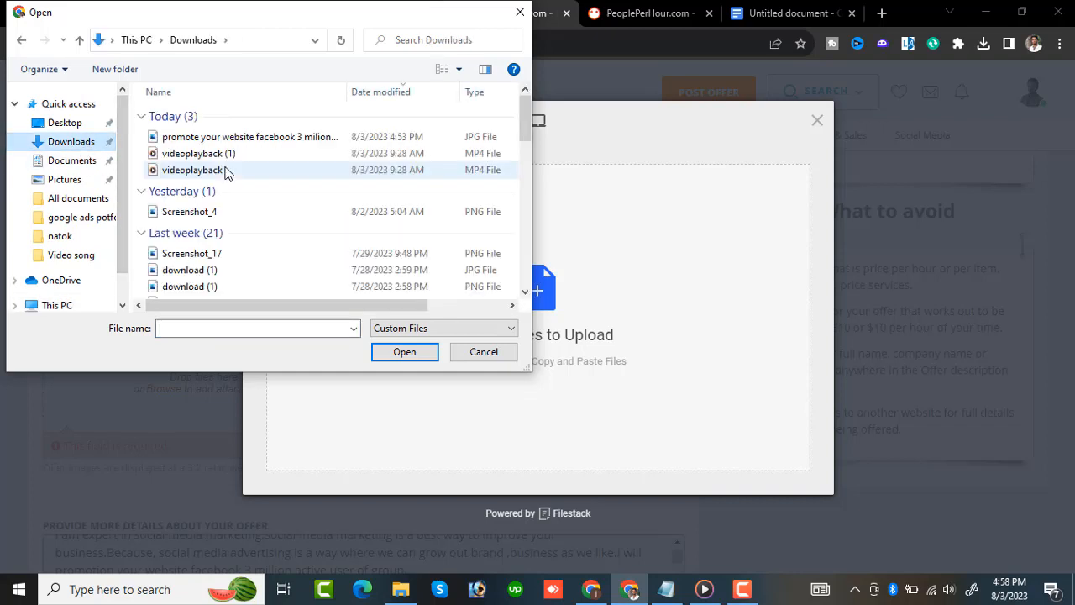
pyautogui.click(236, 140)
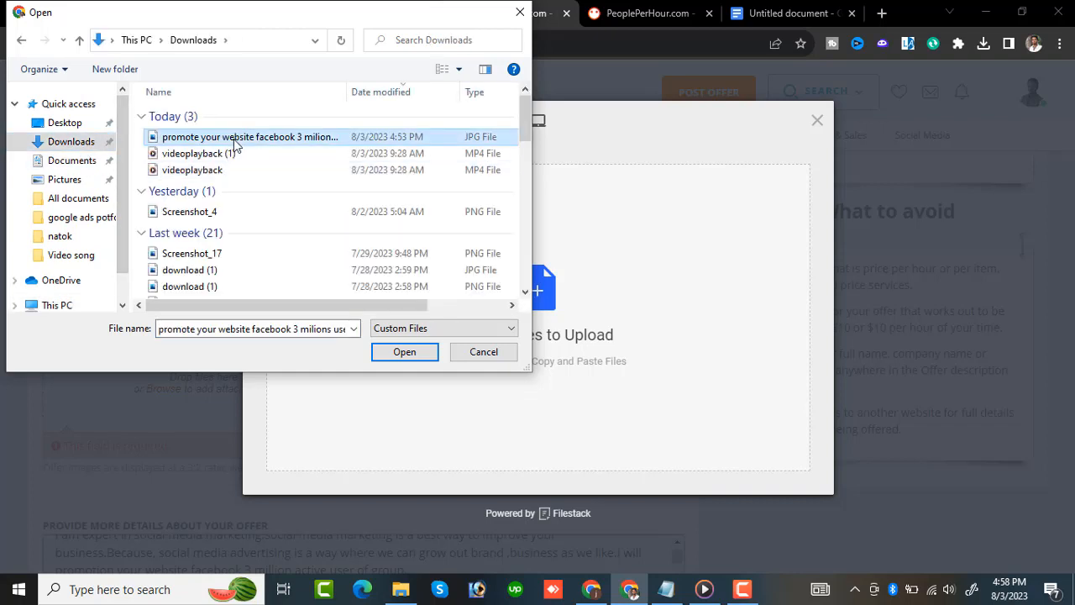
pyautogui.click(401, 356)
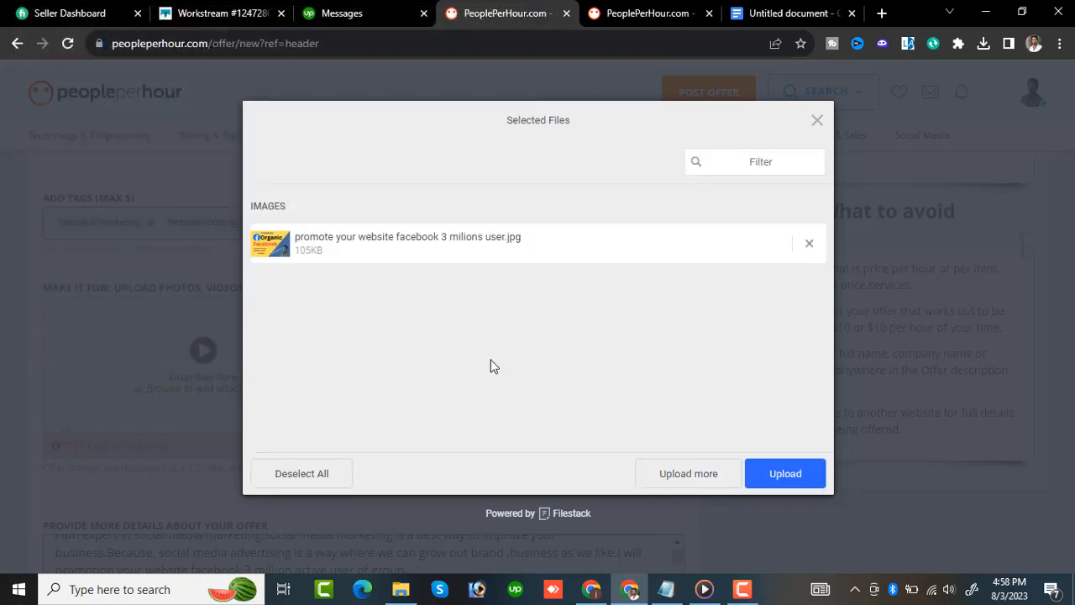
pyautogui.click(777, 478)
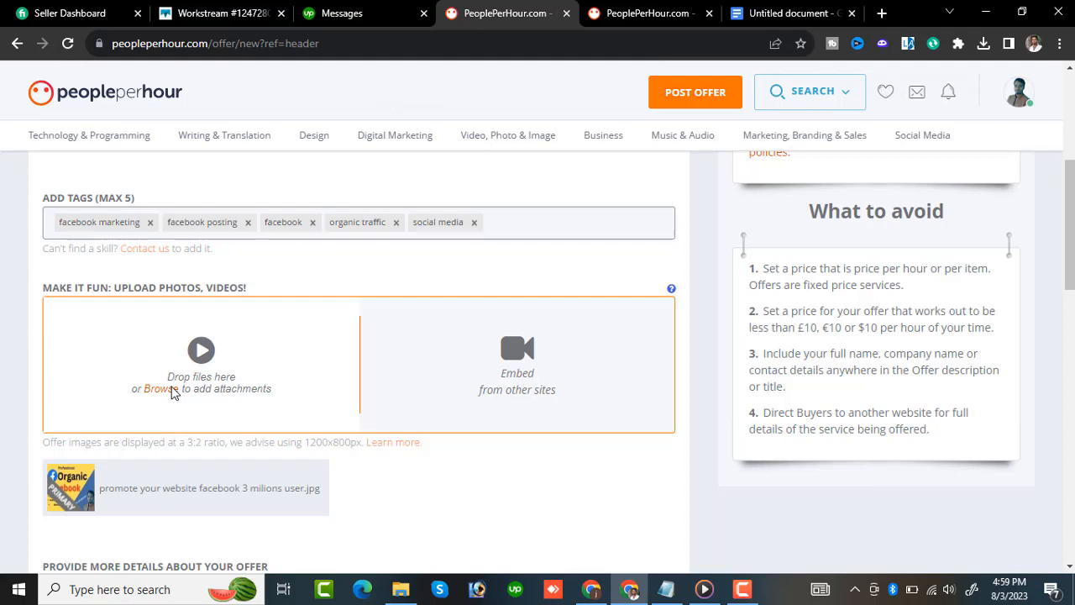
# Step: Review the offer's details text, search-optimized description and optional add-on section
pyautogui.moveTo(1071, 205); pyautogui.dragTo(1071, 256)
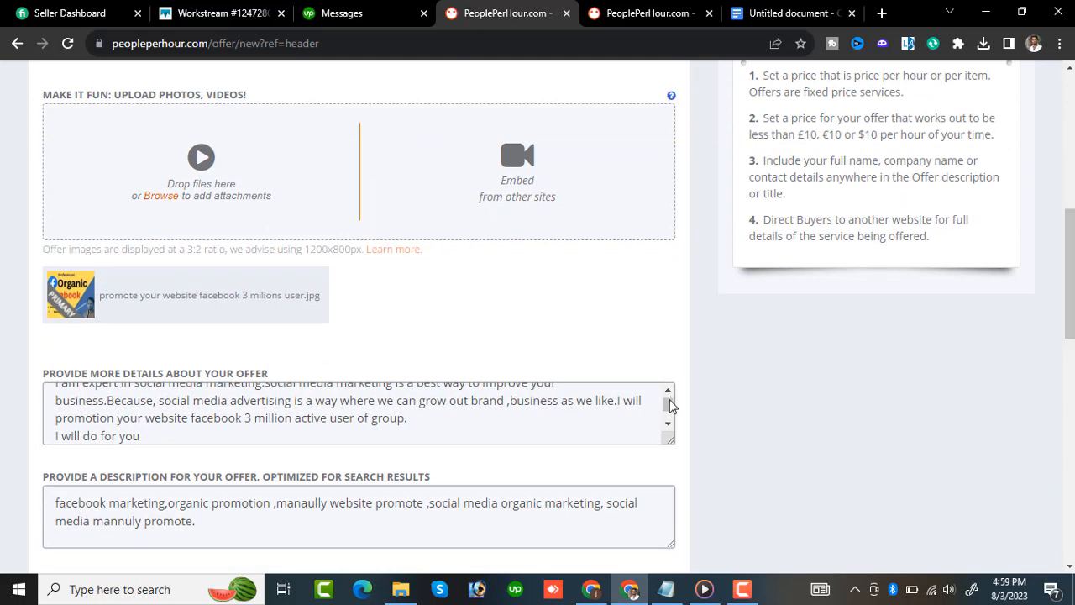
pyautogui.moveTo(670, 406); pyautogui.dragTo(669, 394)
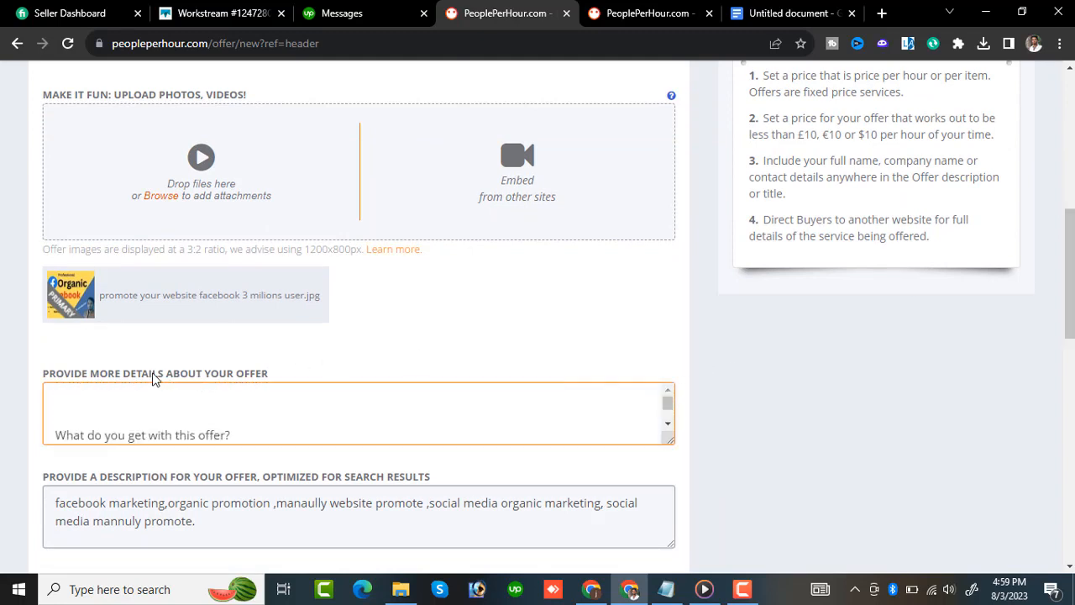
pyautogui.click(378, 350)
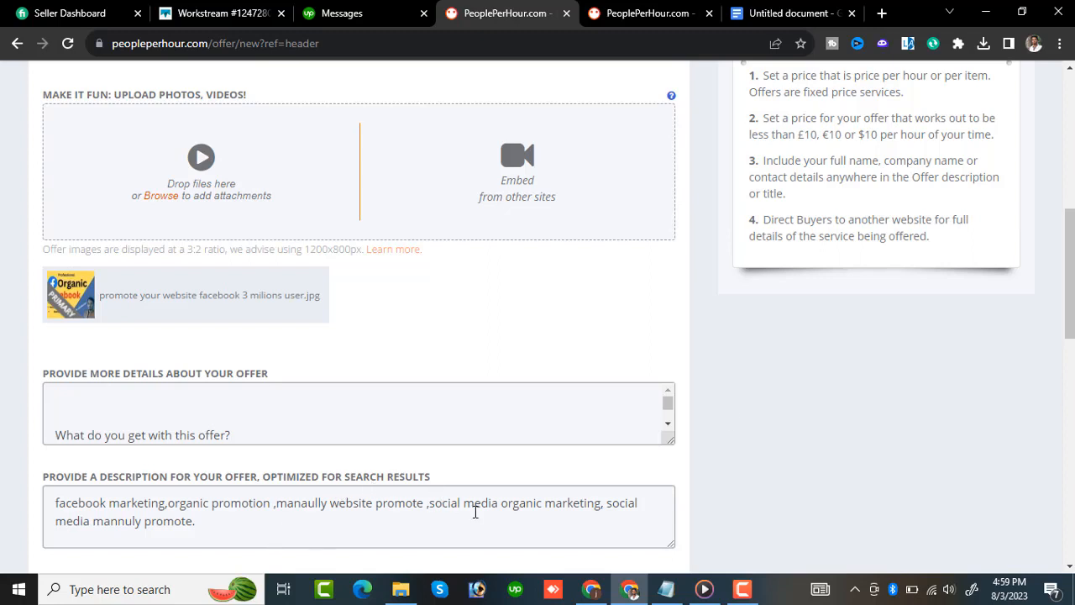
pyautogui.scroll(-2, 1009, 285)
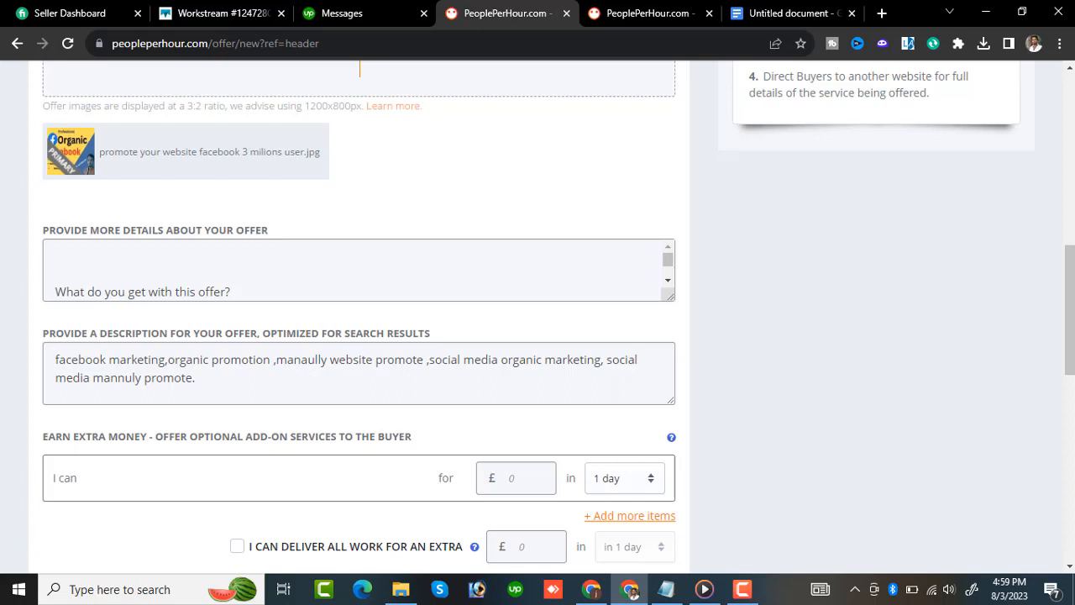
# Step: Enter the buyer requirements as two lines: "1,need your website link" and "2.Need all info"
pyautogui.moveTo(1071, 281); pyautogui.dragTo(1071, 340)
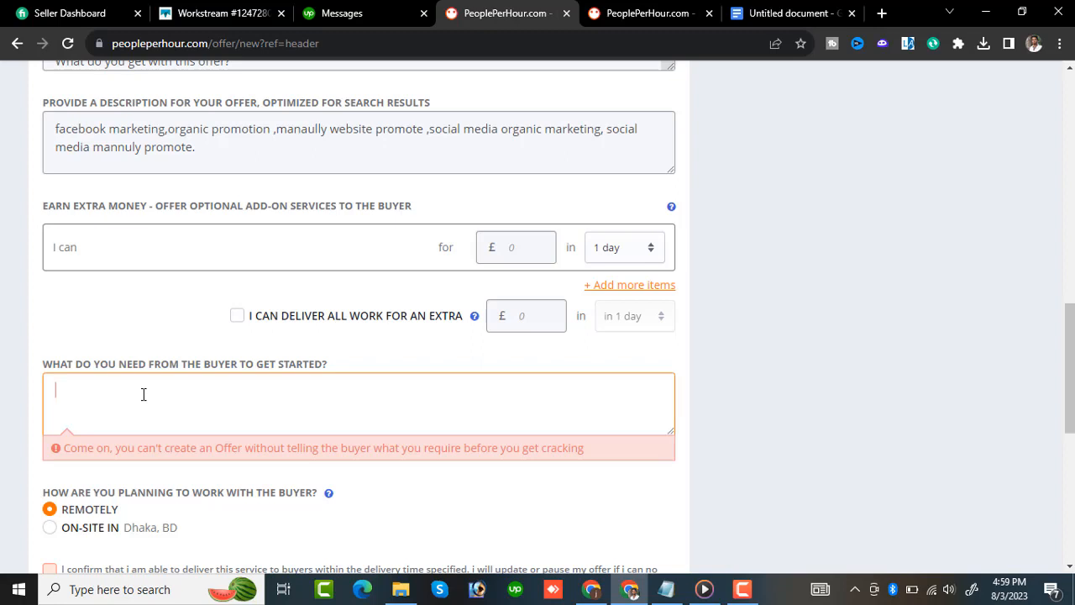
pyautogui.write('1')
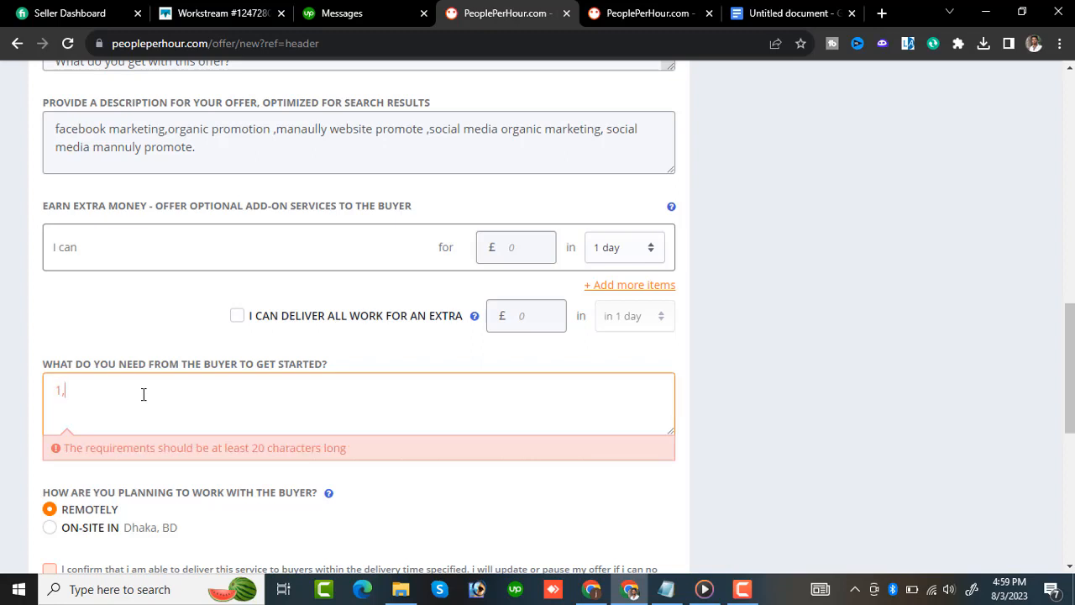
pyautogui.write(',need your website link ')
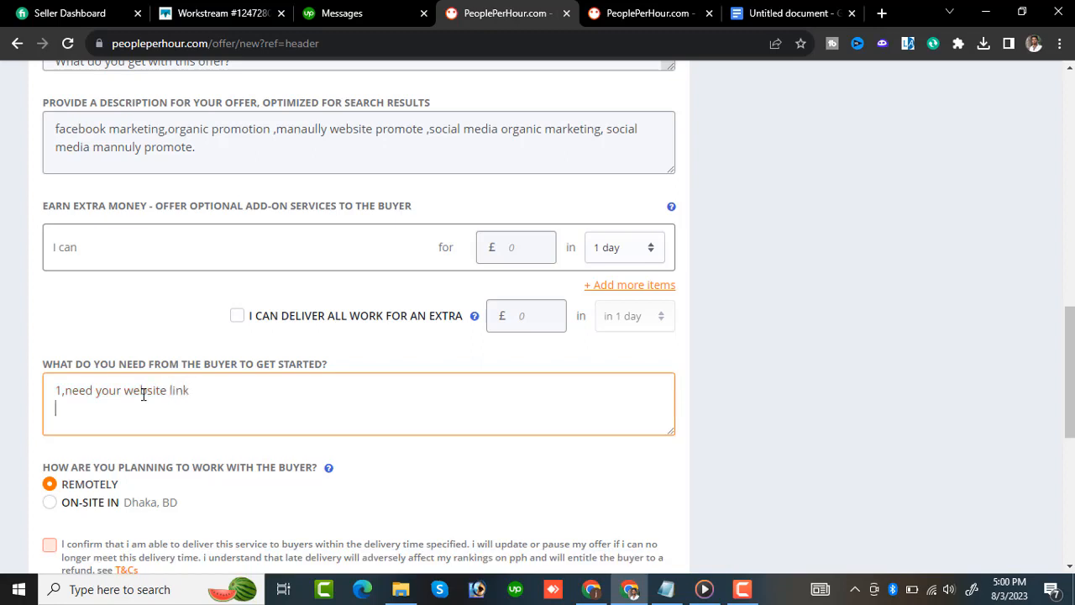
pyautogui.write('2.Need all info')
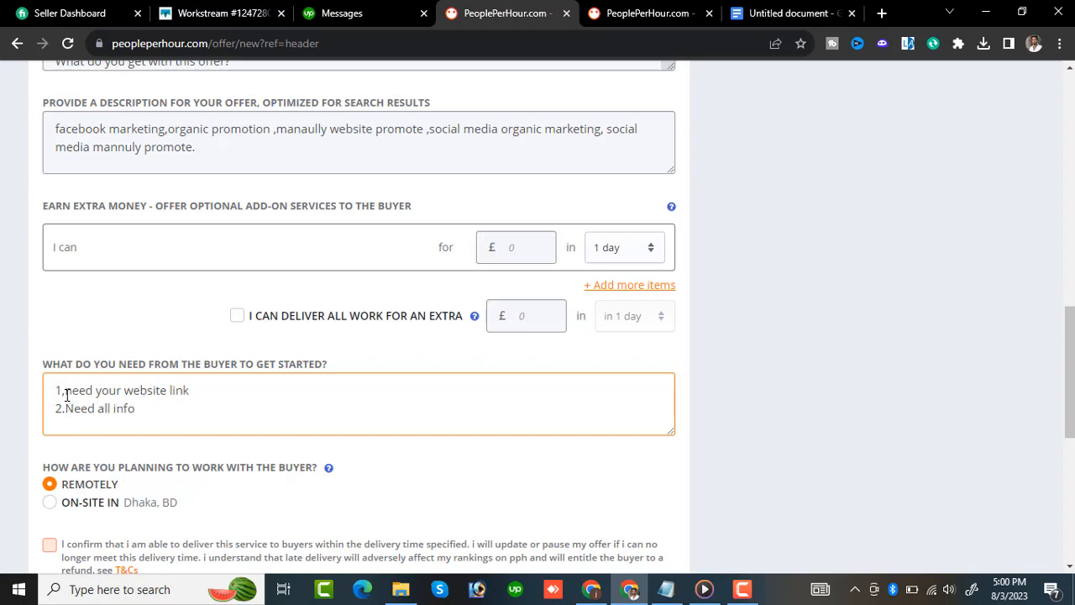
# Step: Correct the first buyer requirement to read "1.Need your website link"
pyautogui.click(67, 393)
pyautogui.press('BackSpace')
pyautogui.write('.')
pyautogui.press('Delete')
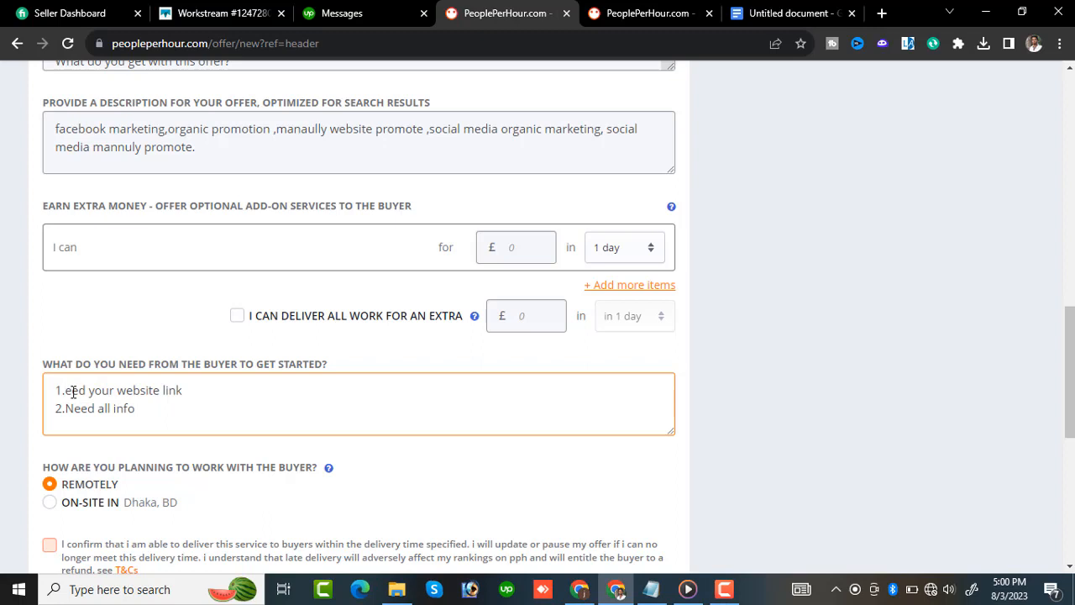
pyautogui.write('N')
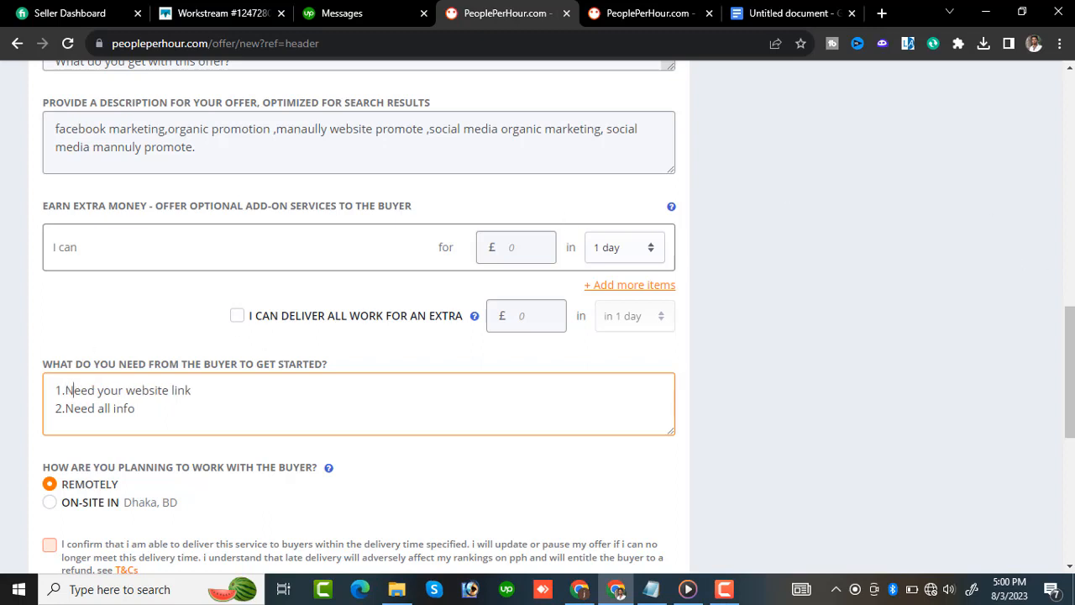
# Step: Confirm the on-time delivery policy for the offer and try to post it
pyautogui.scroll(-3, 1070, 370)
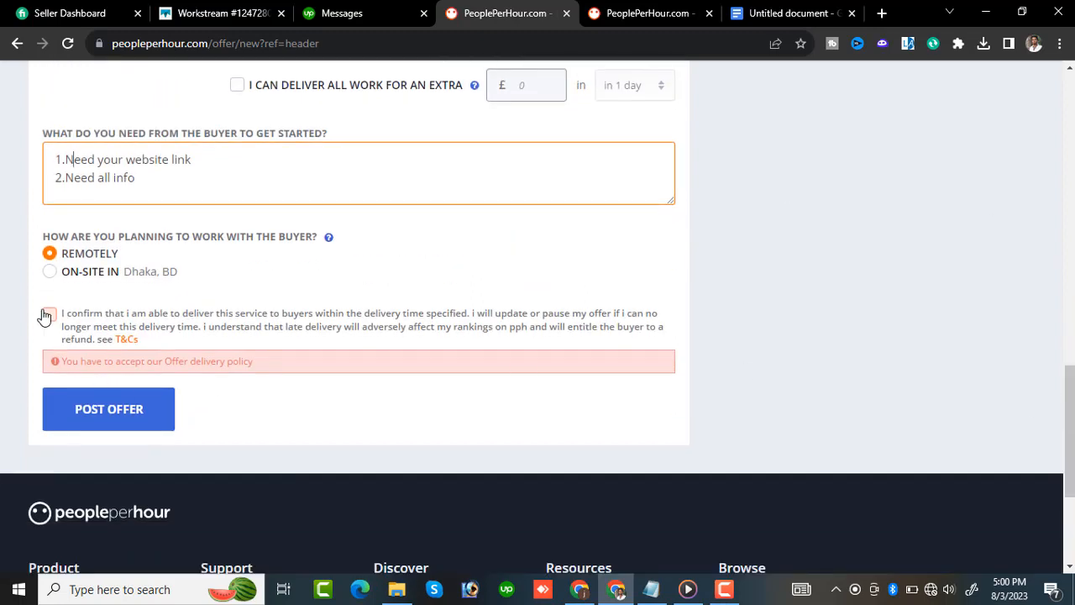
pyautogui.click(47, 316)
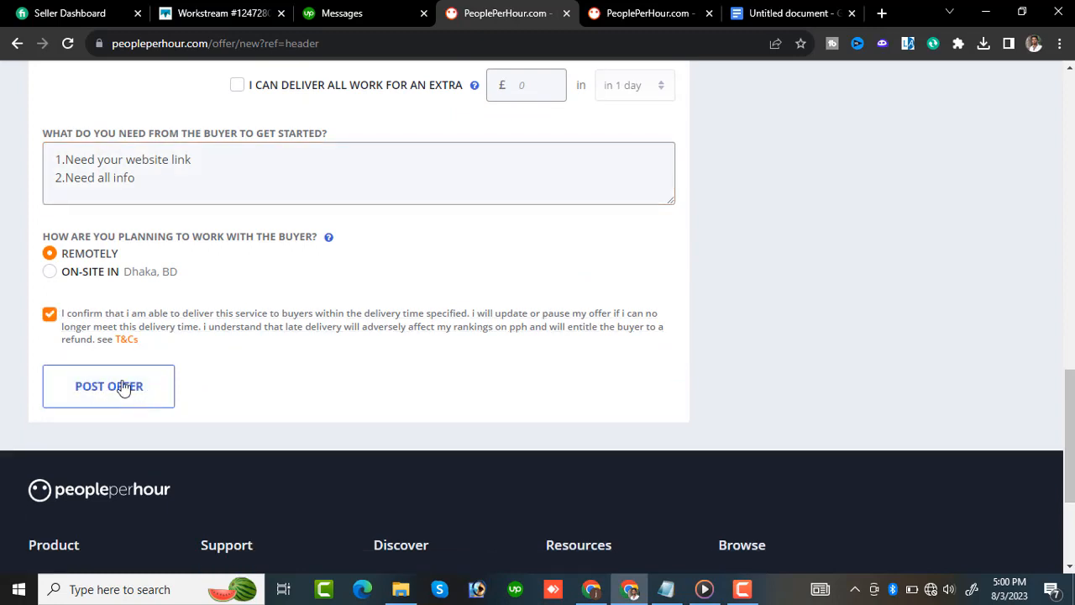
pyautogui.click(147, 394)
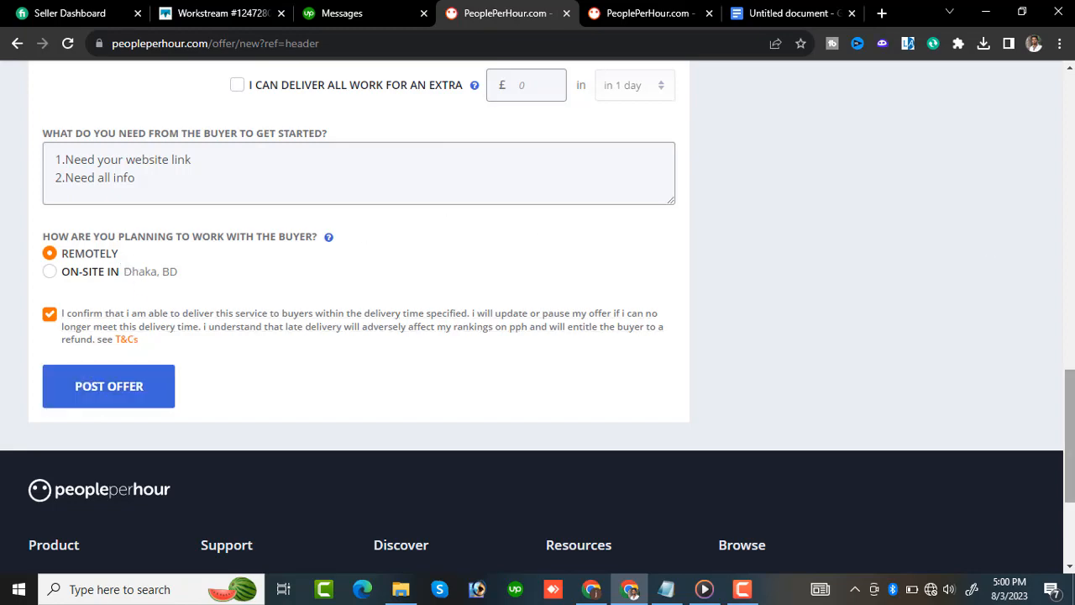
pyautogui.moveTo(1068, 382); pyautogui.dragTo(1067, 452)
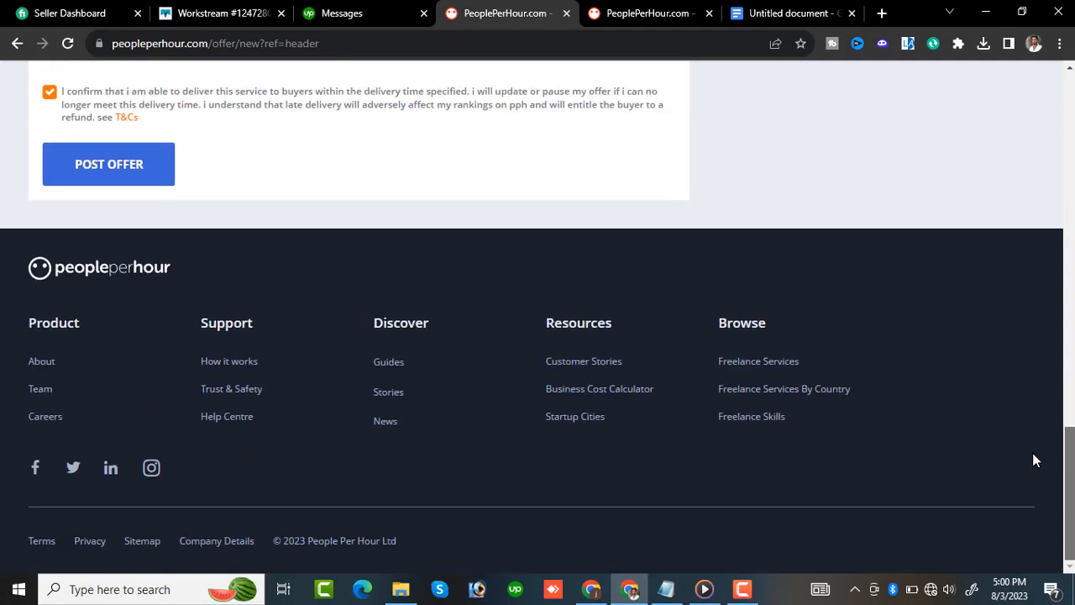
pyautogui.click(162, 176)
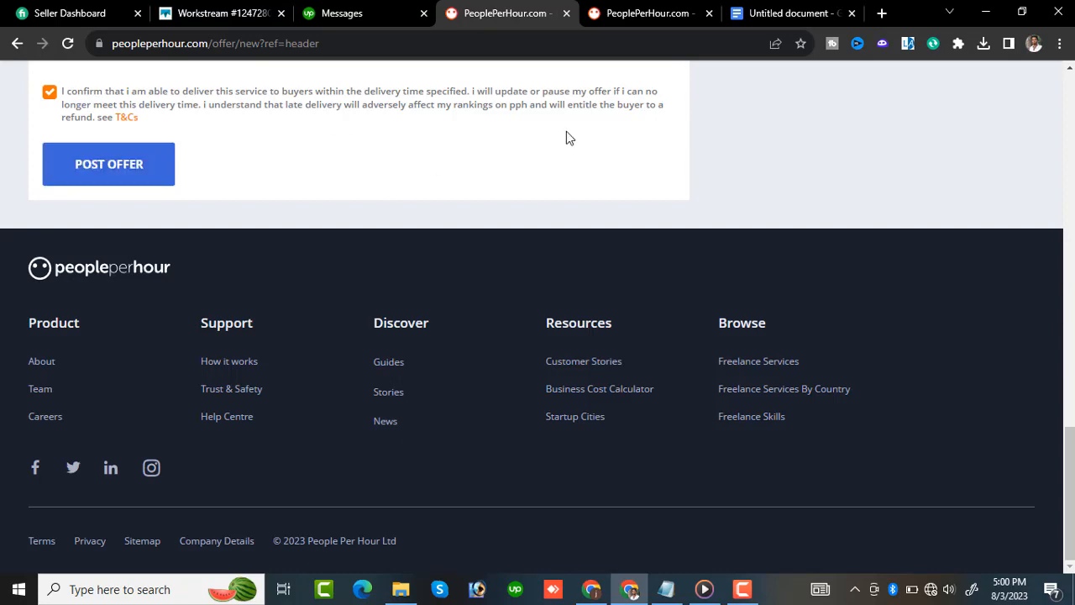
pyautogui.moveTo(1071, 494); pyautogui.dragTo(1054, 247)
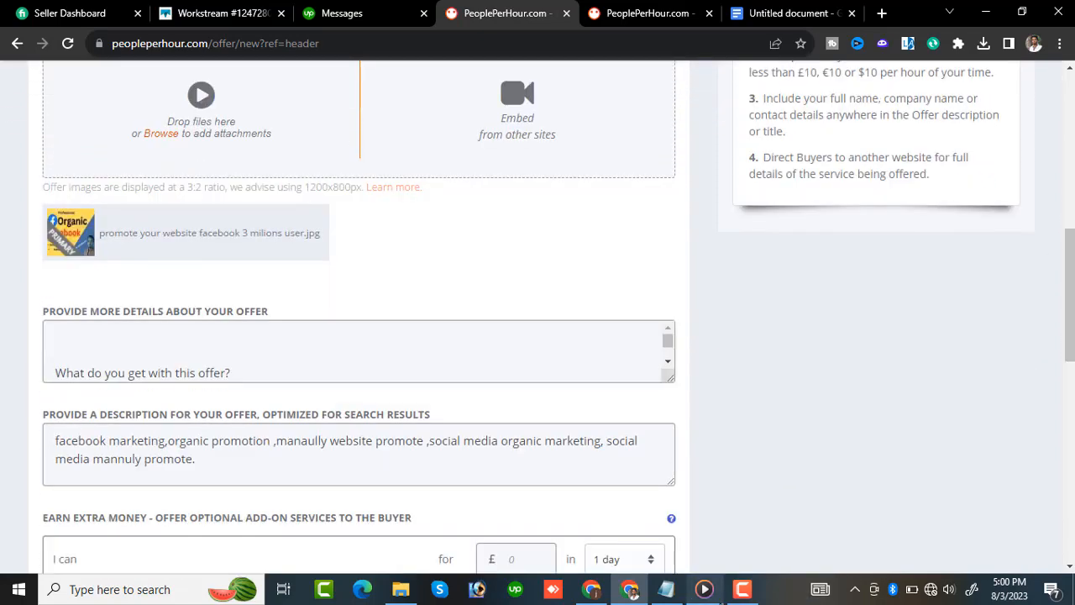
pyautogui.click(747, 598)
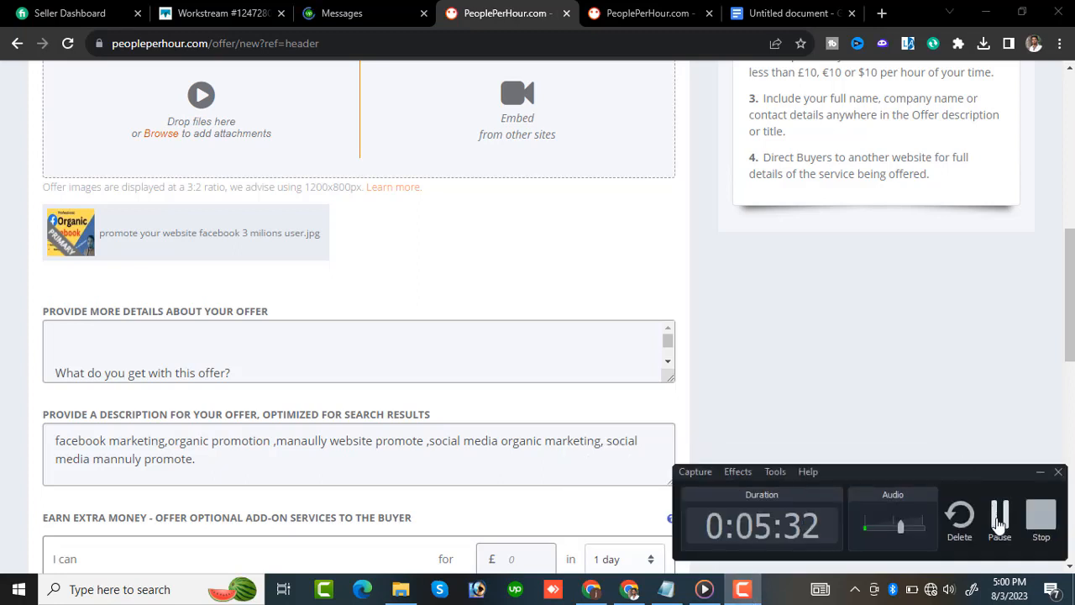
pyautogui.click(999, 523)
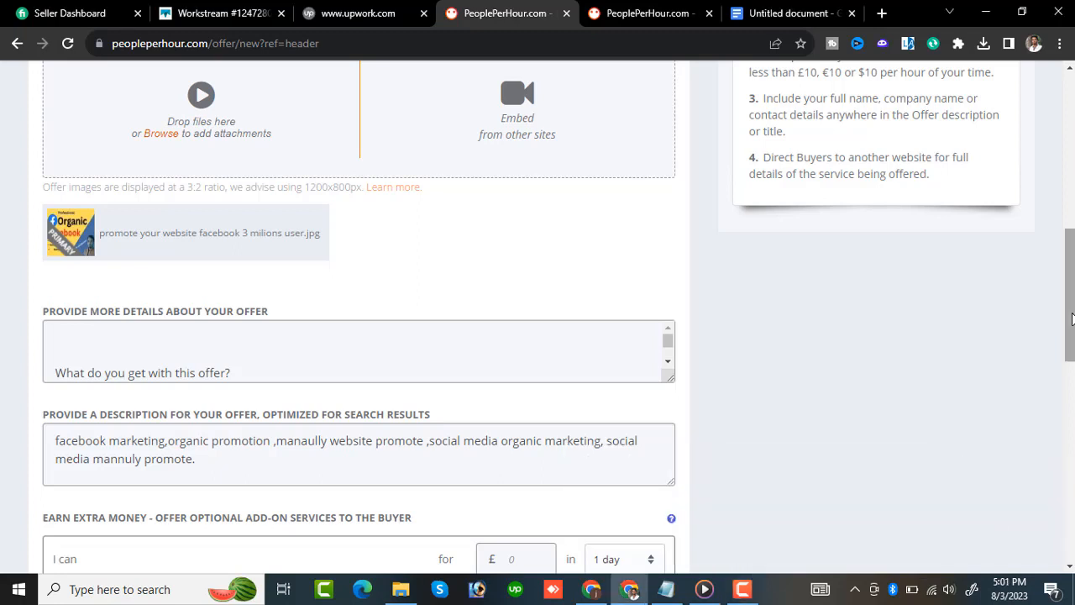
# Step: Post the completed offer from the end of the form
pyautogui.moveTo(1070, 320); pyautogui.dragTo(1054, 464)
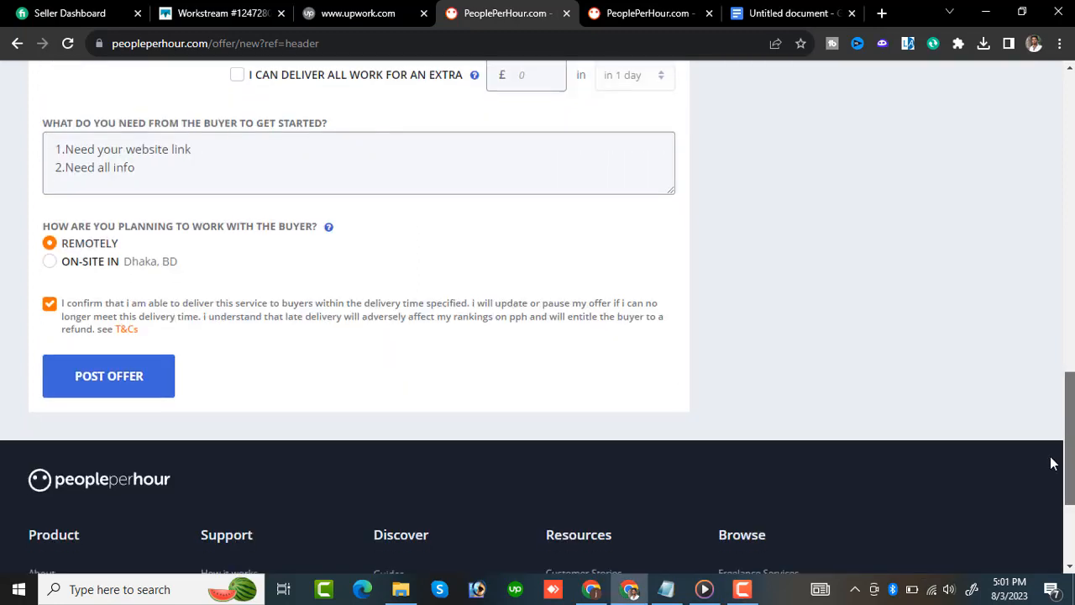
pyautogui.click(139, 385)
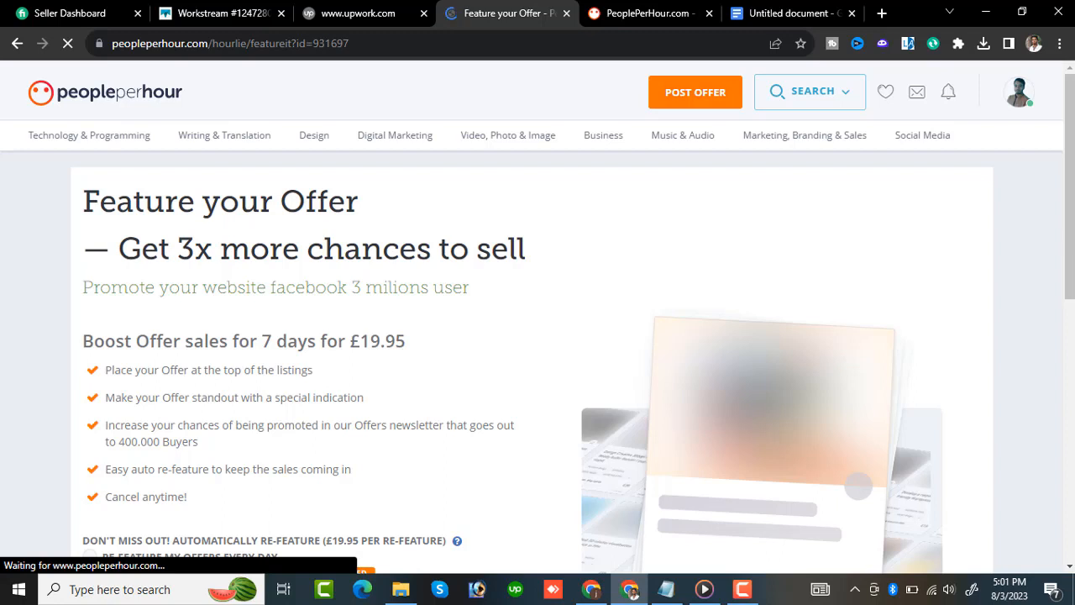
# Step: Review the paid offer promotion options and skip featuring the offer
pyautogui.scroll(-2, 1047, 304)
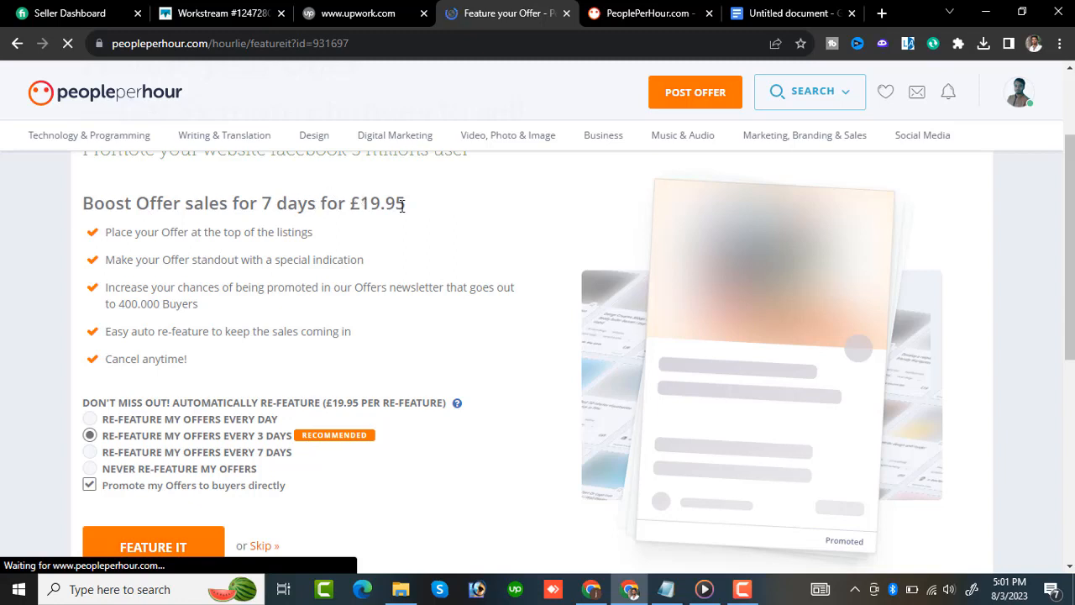
pyautogui.moveTo(405, 209); pyautogui.dragTo(361, 311)
pyautogui.click(411, 512)
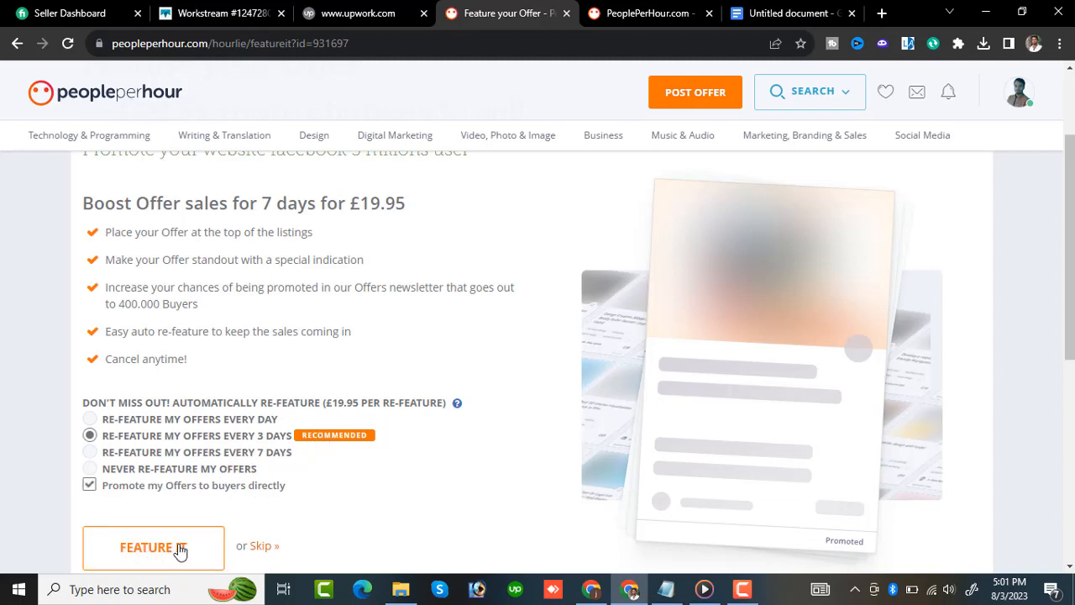
pyautogui.click(262, 547)
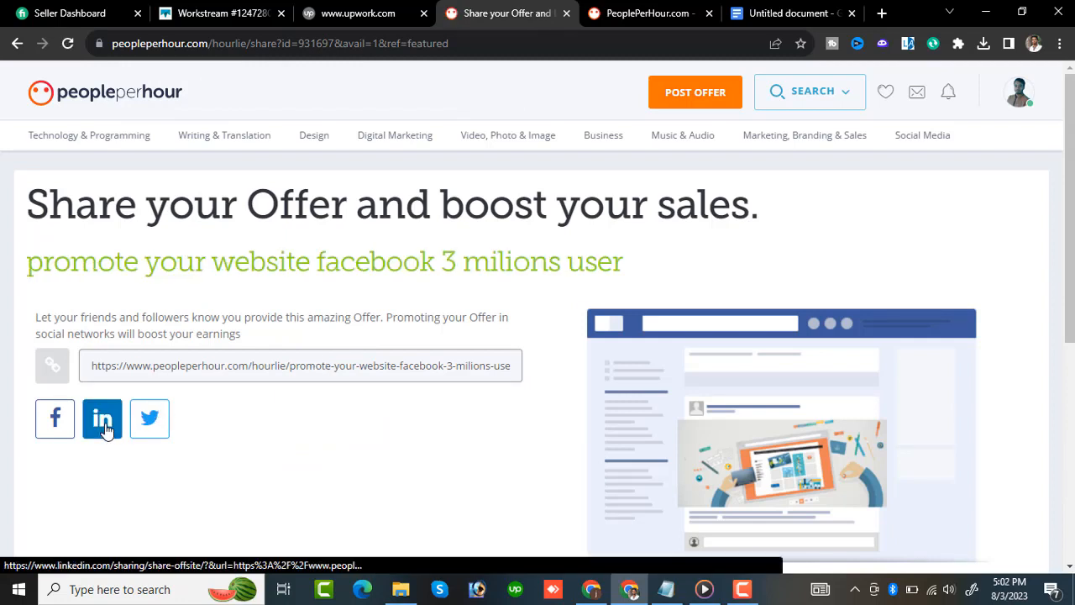
# Step: Start sharing the posted offer on Twitter and view the tweet page that opens for it
pyautogui.click(139, 429)
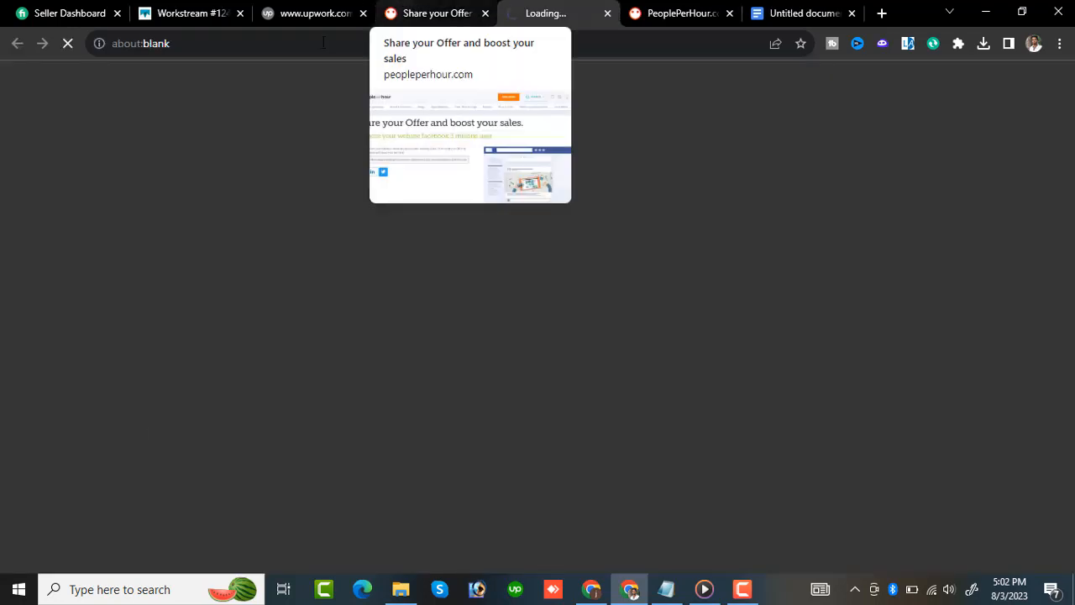
pyautogui.click(309, 13)
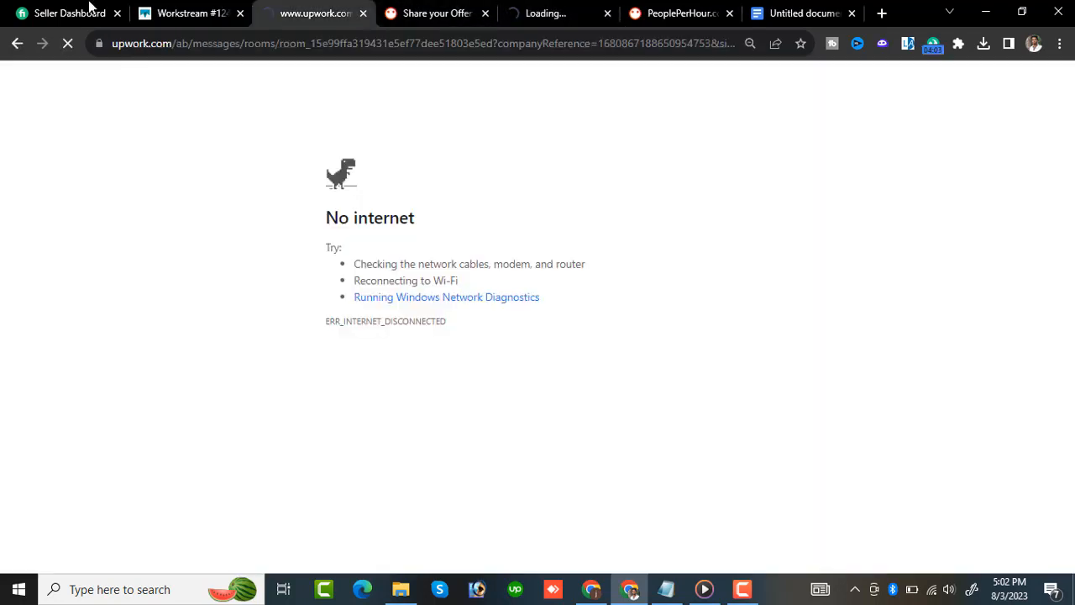
pyautogui.click(90, 6)
pyautogui.click(439, 8)
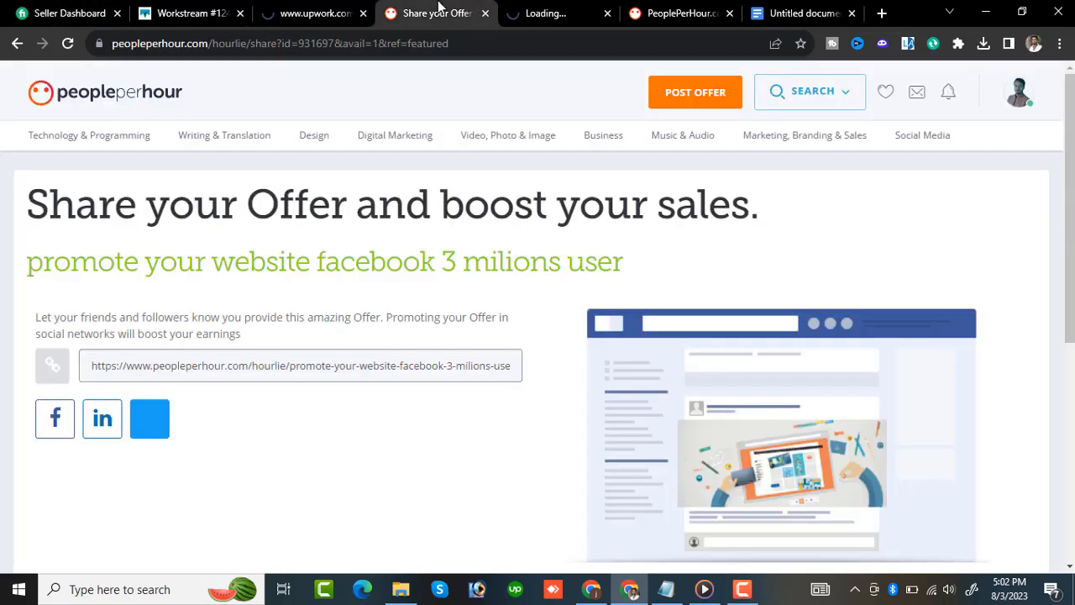
pyautogui.click(558, 9)
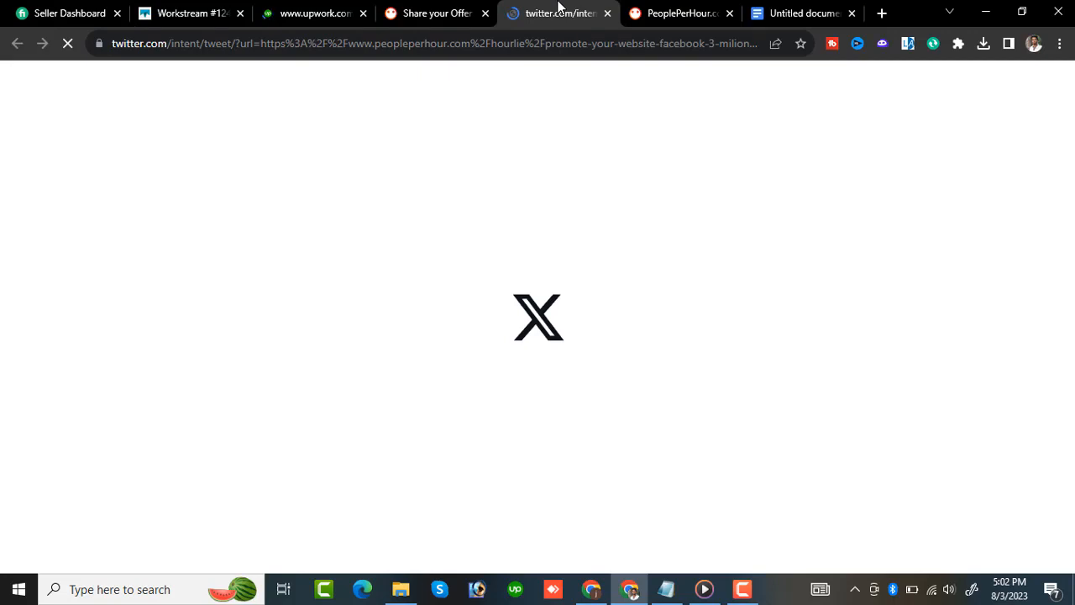
# Step: Return to the offer's sharing page and start sharing the offer on LinkedIn
pyautogui.click(426, 9)
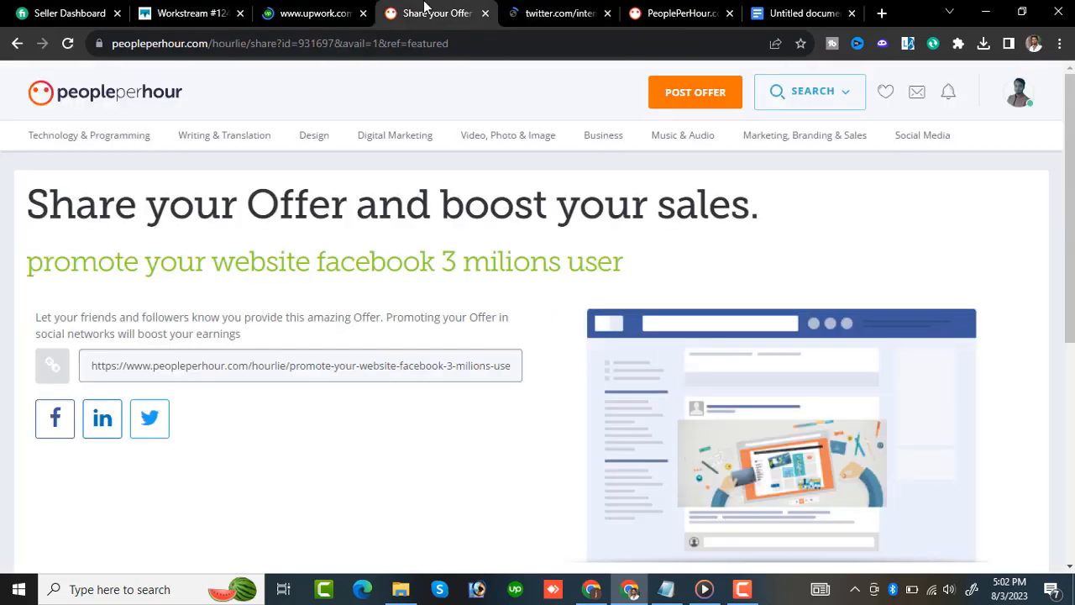
pyautogui.click(106, 413)
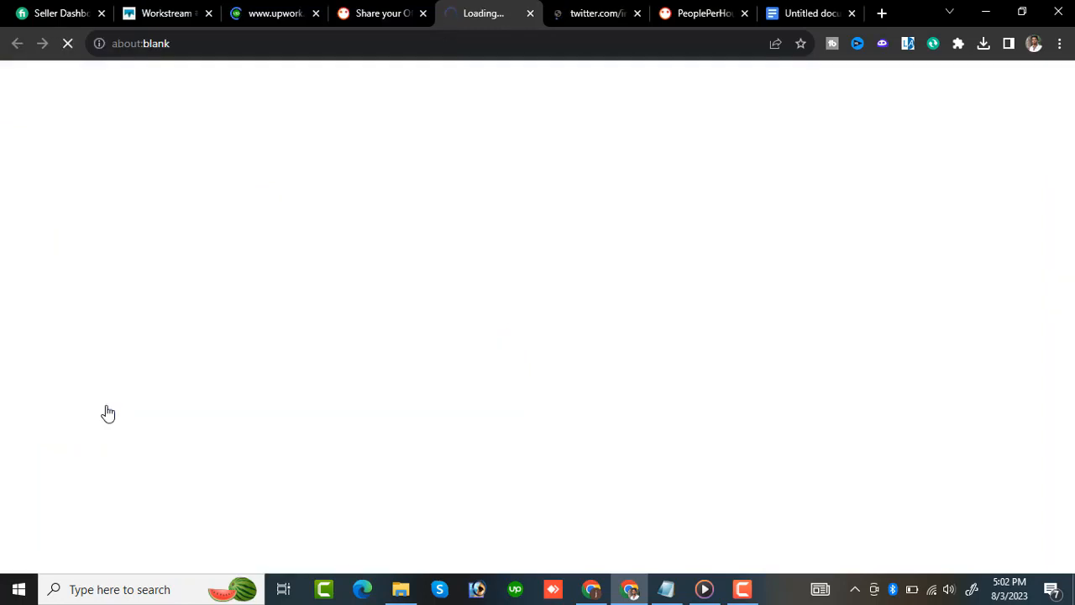